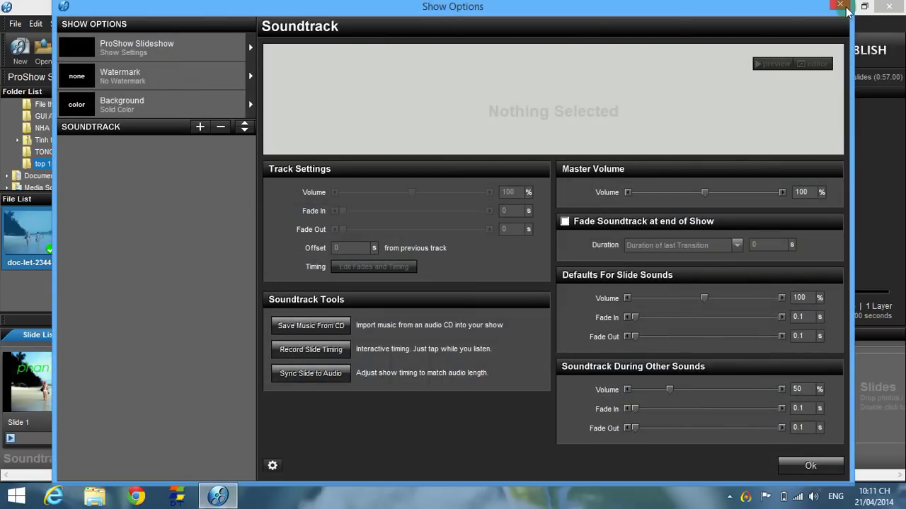
# Step: Add the sound file "phai dau cuoc tinh - tri" to the show's soundtrack and accept the show options
pyautogui.click(200, 127)
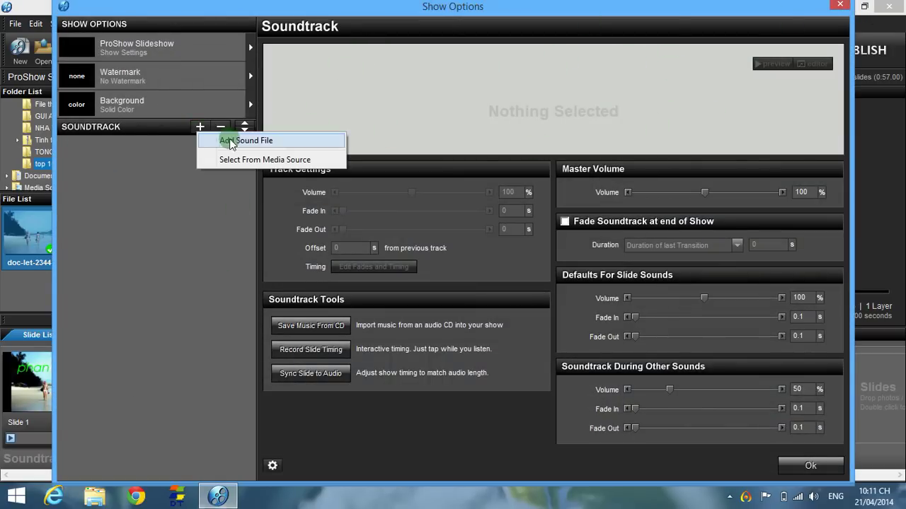
pyautogui.click(230, 141)
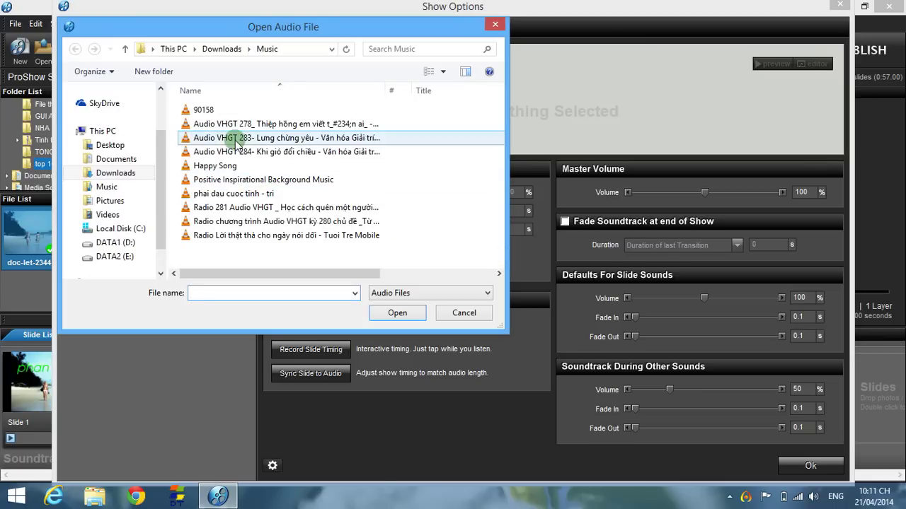
pyautogui.click(243, 194)
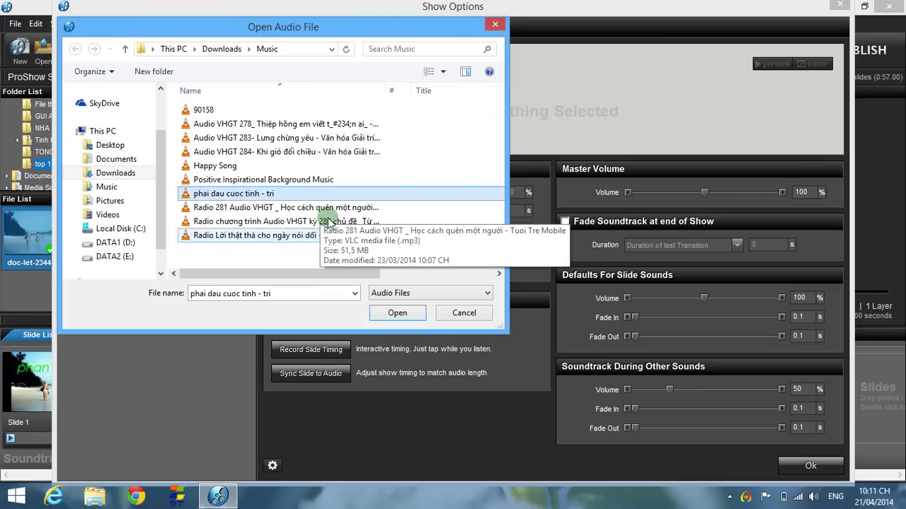
pyautogui.click(397, 313)
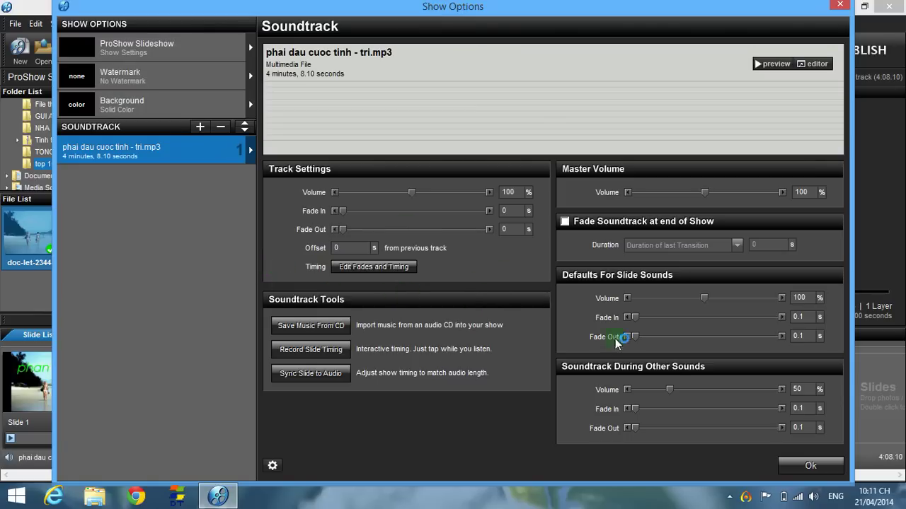
pyautogui.click(824, 470)
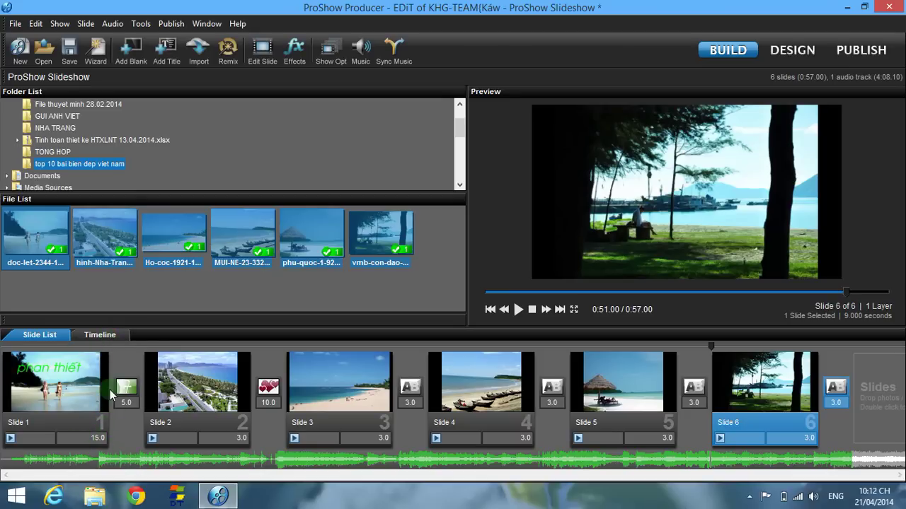
# Step: Switch the slides to the timeline view, magnify the soundtrack waveform and set the playhead near the start of the show
pyautogui.click(100, 335)
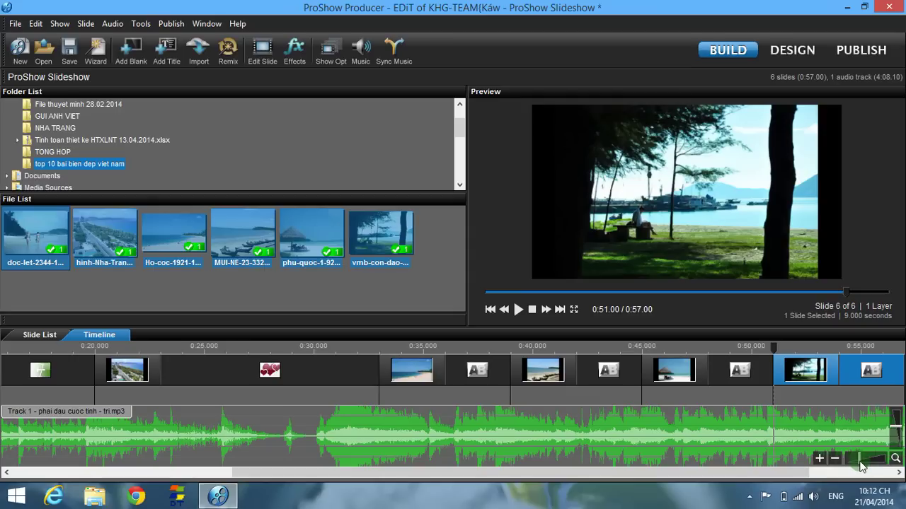
pyautogui.moveTo(861, 462)
pyautogui.mouseDown()
pyautogui.moveTo(895, 466)
pyautogui.moveTo(845, 465)
pyautogui.moveTo(864, 464)
pyautogui.mouseUp()
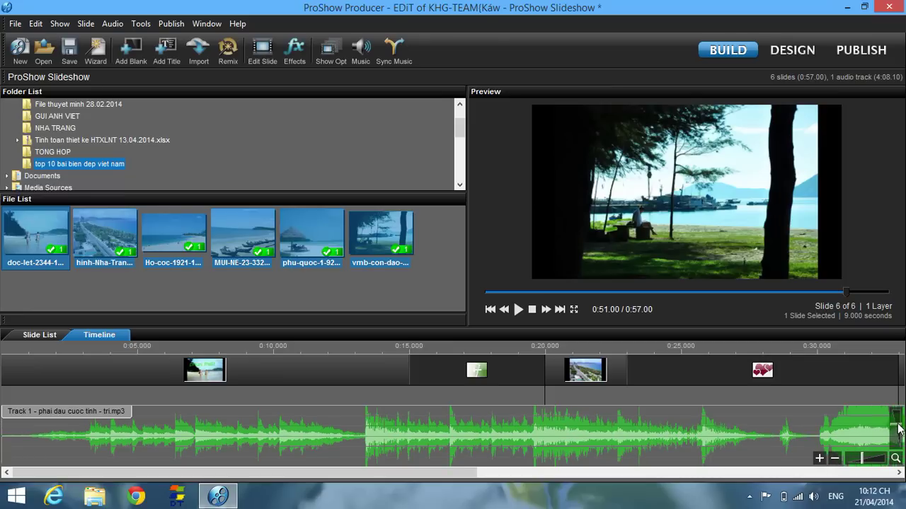
pyautogui.moveTo(897, 428)
pyautogui.mouseDown()
pyautogui.moveTo(898, 443)
pyautogui.moveTo(896, 423)
pyautogui.mouseUp()
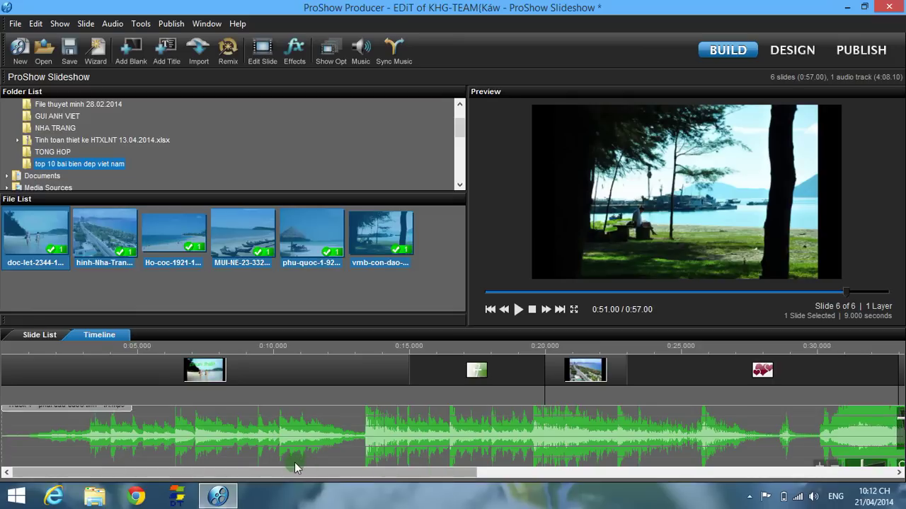
pyautogui.click(9, 437)
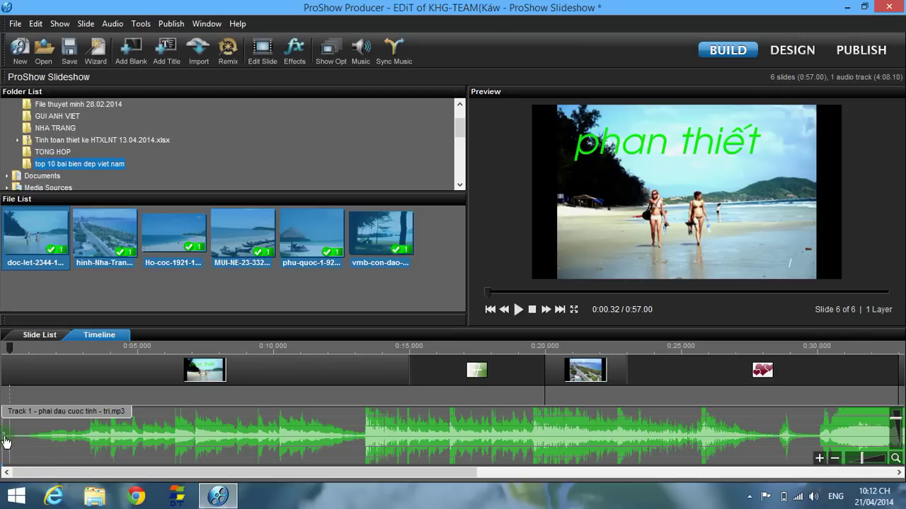
# Step: Fade in the soundtrack over about its first 19 seconds and play the show to hear the fade
pyautogui.moveTo(4, 442)
pyautogui.mouseDown()
pyautogui.moveTo(445, 454)
pyautogui.moveTo(401, 445)
pyautogui.moveTo(514, 433)
pyautogui.moveTo(579, 406)
pyautogui.moveTo(404, 423)
pyautogui.moveTo(416, 440)
pyautogui.moveTo(2, 440)
pyautogui.mouseUp()
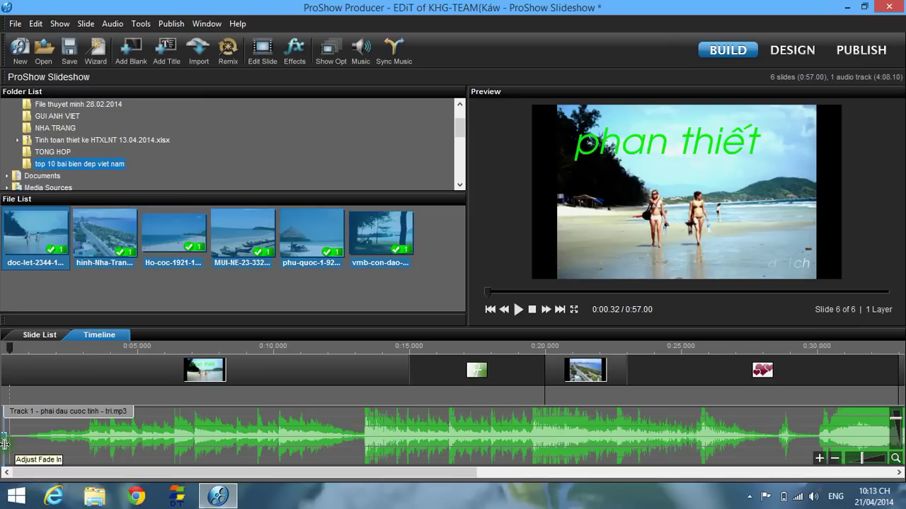
pyautogui.moveTo(5, 444); pyautogui.dragTo(524, 447)
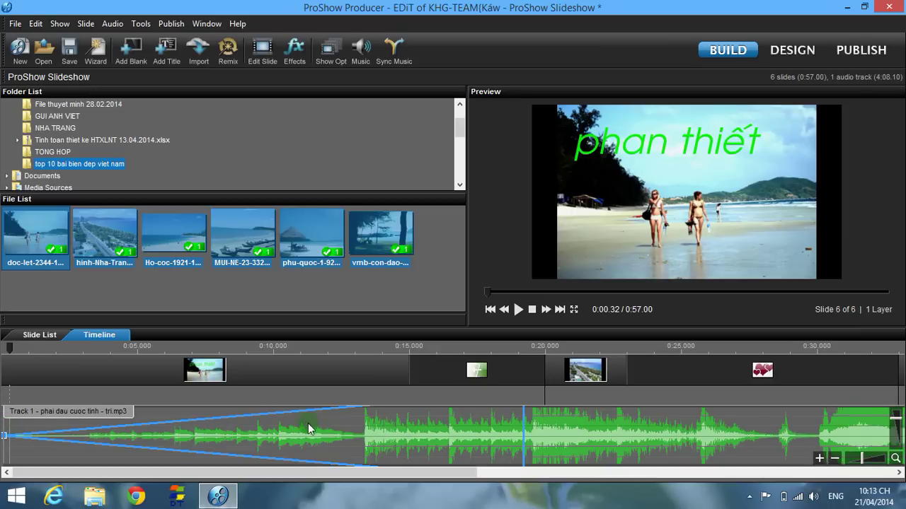
pyautogui.click(517, 311)
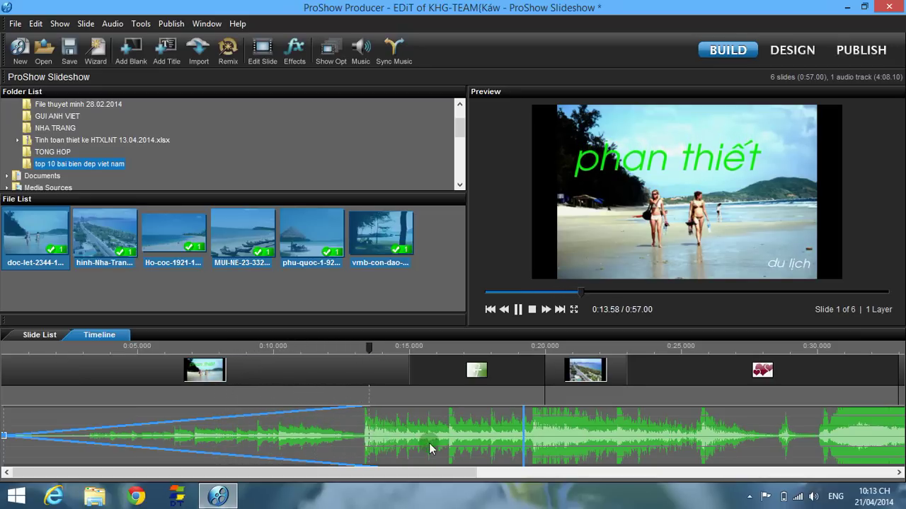
pyautogui.click(532, 310)
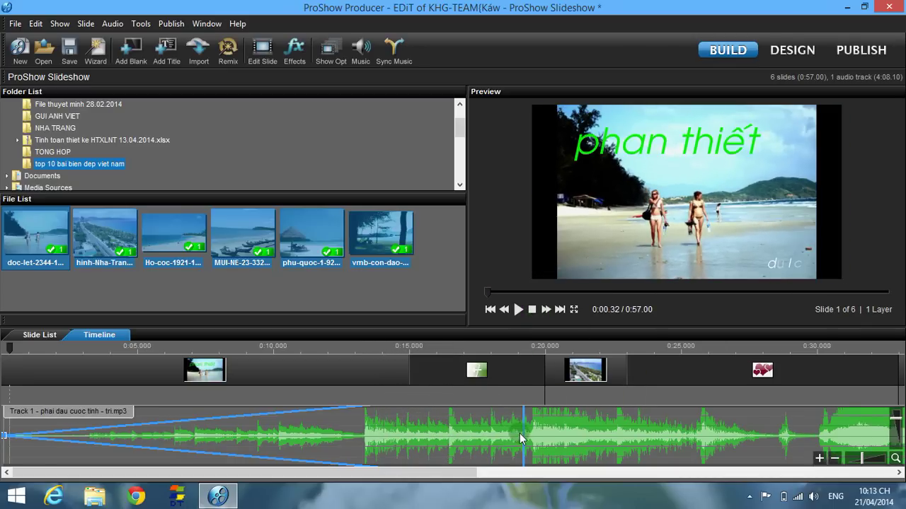
# Step: Remove the fade-in, trim the soundtrack's start to about 0:15 at the end of slide 1, and play the show
pyautogui.moveTo(523, 434); pyautogui.dragTo(3, 428)
pyautogui.moveTo(15, 463); pyautogui.dragTo(408, 433)
pyautogui.click(518, 310)
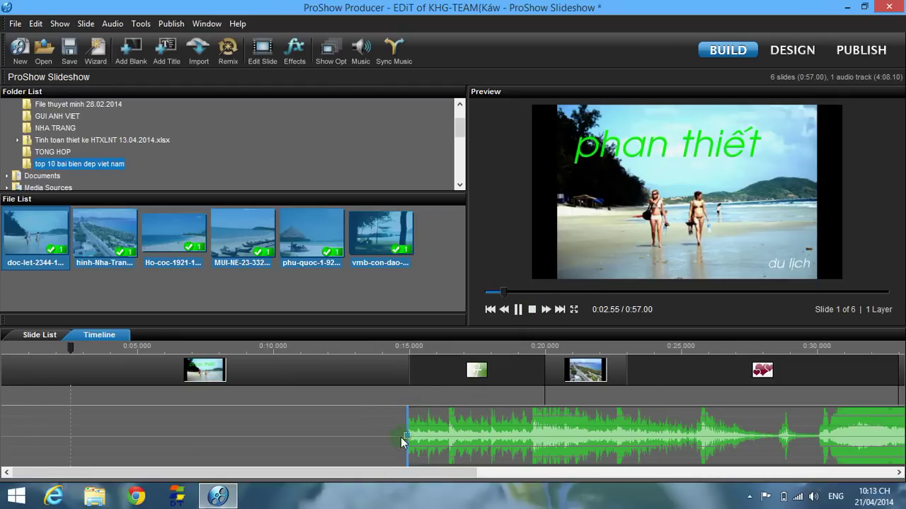
pyautogui.click(380, 443)
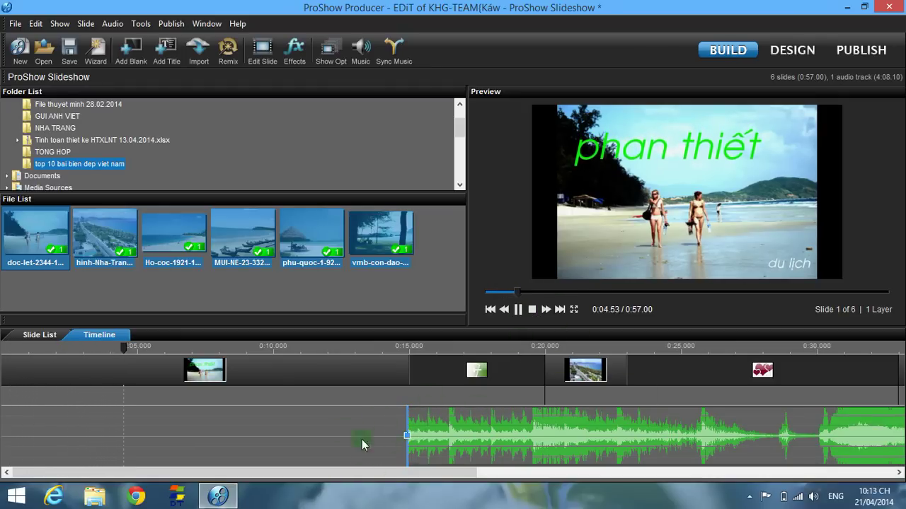
pyautogui.click(411, 372)
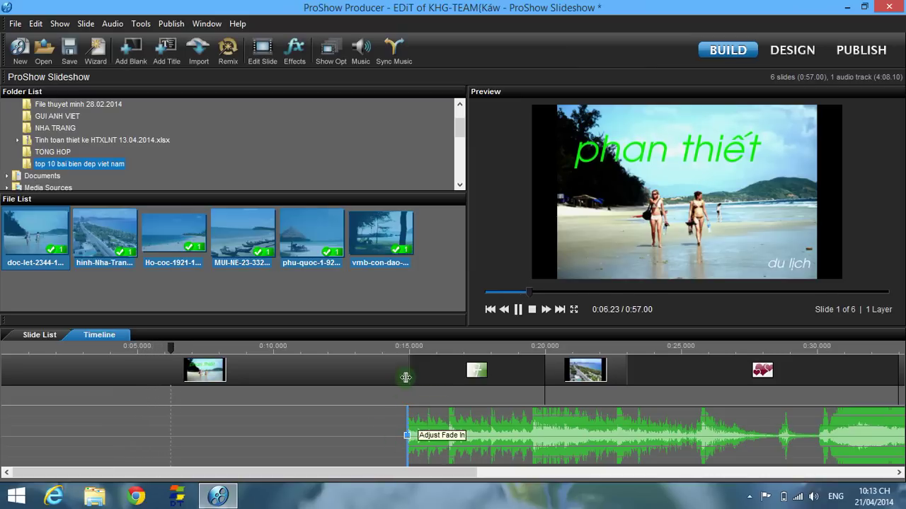
pyautogui.click(434, 376)
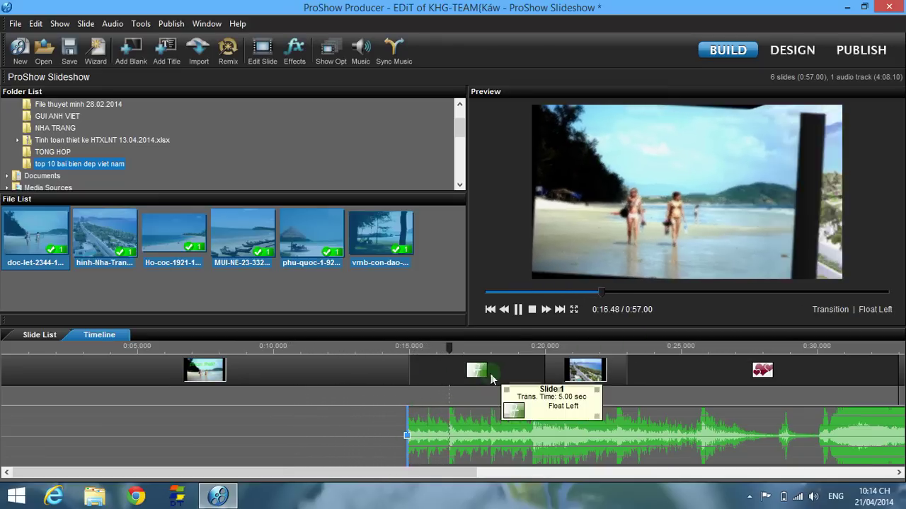
pyautogui.click(532, 310)
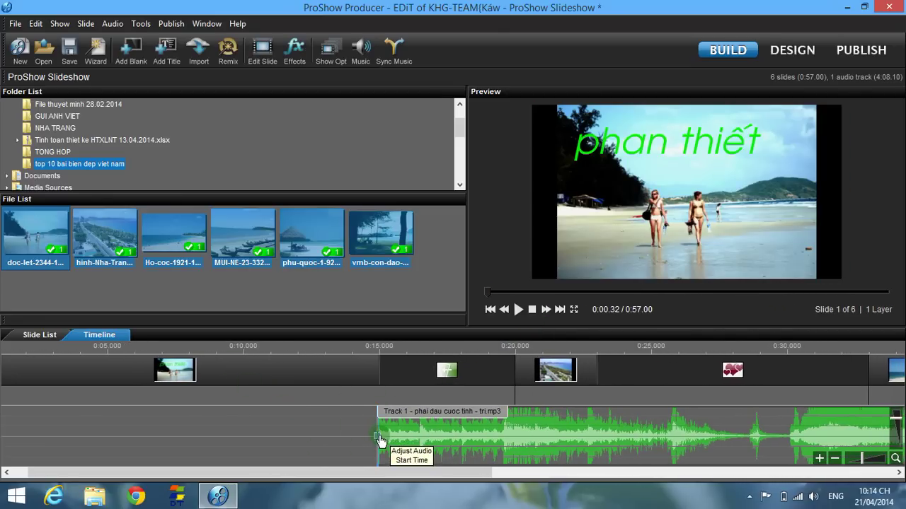
# Step: Set the soundtrack's start to about 0:09.6 with a fade-in of about 5.2 seconds, and play the show from about 0:05.7
pyautogui.moveTo(376, 440)
pyautogui.mouseDown()
pyautogui.moveTo(232, 435)
pyautogui.moveTo(374, 435)
pyautogui.mouseUp()
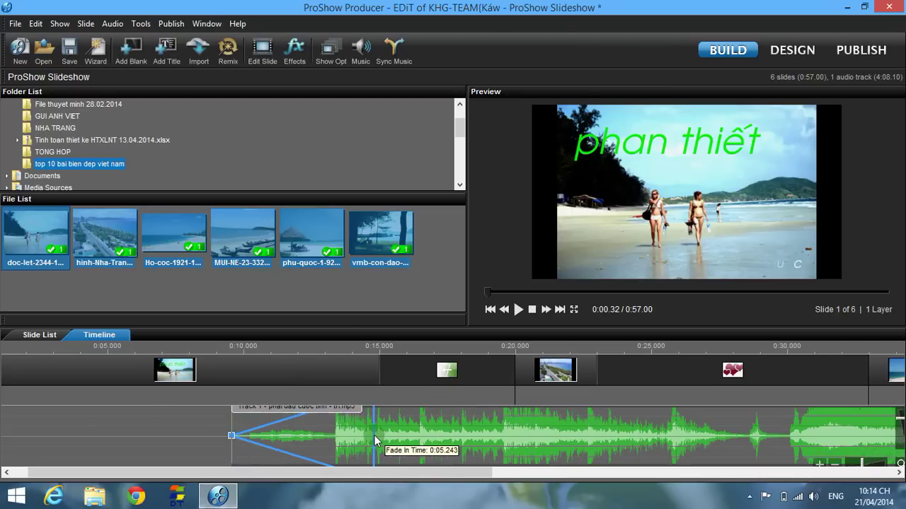
pyautogui.click(489, 310)
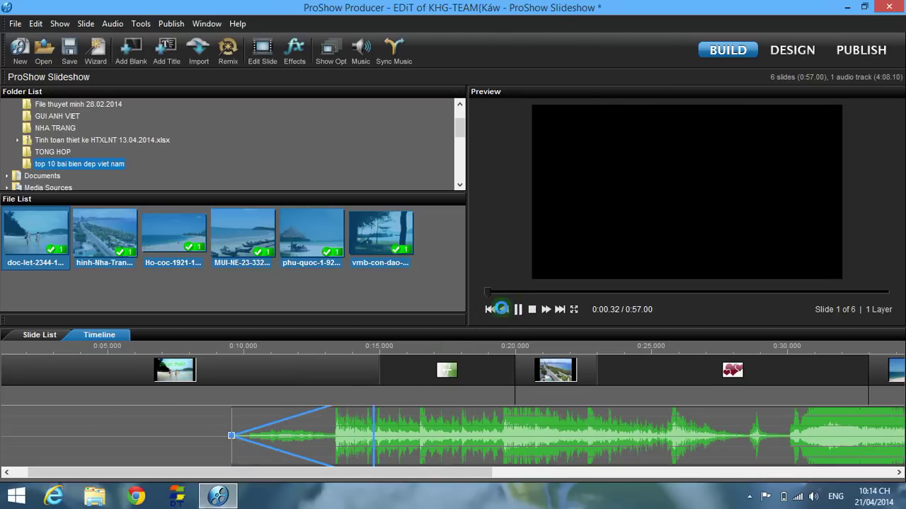
pyautogui.moveTo(487, 291); pyautogui.dragTo(528, 305)
pyautogui.click(519, 298)
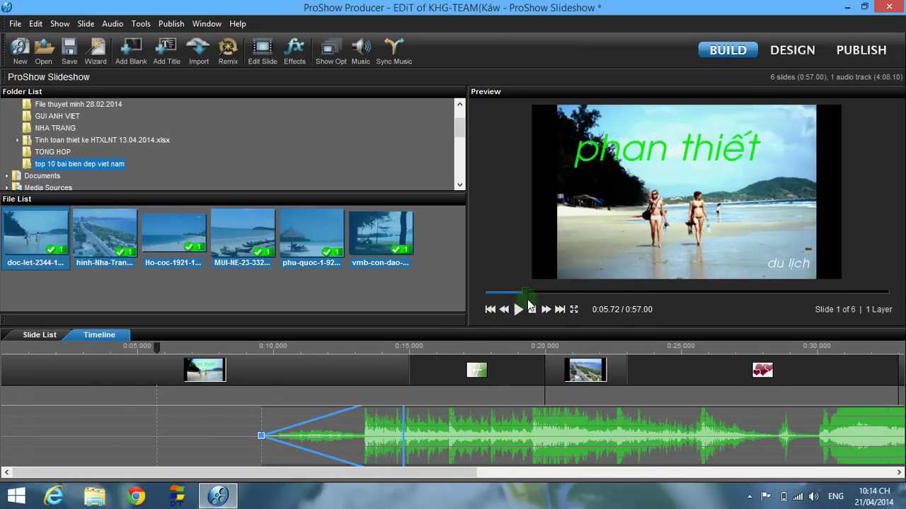
pyautogui.click(518, 311)
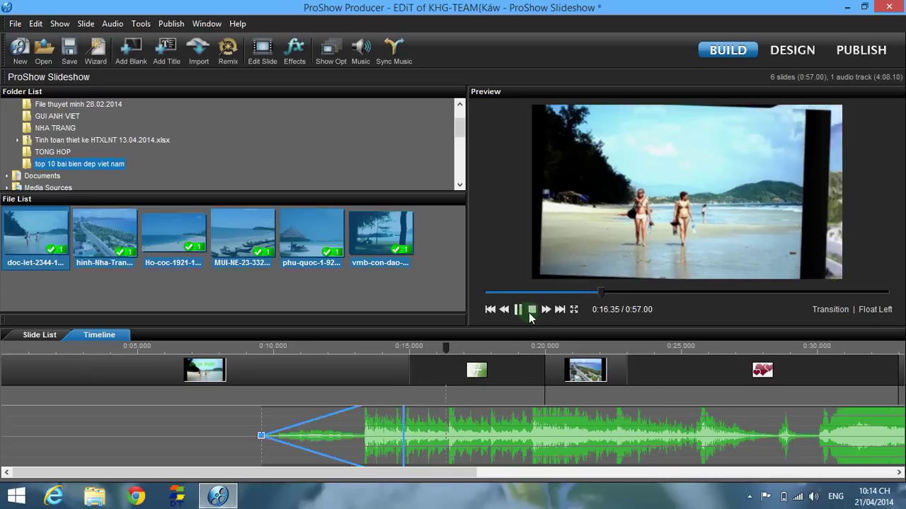
pyautogui.click(517, 309)
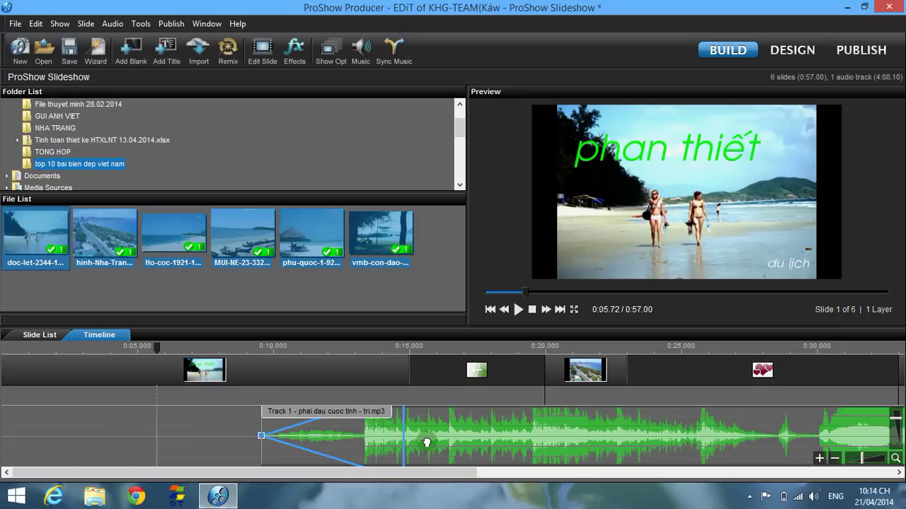
# Step: Move the whole soundtrack earlier along the timeline until its end sits at about 0:12
pyautogui.moveTo(445, 440); pyautogui.dragTo(402, 440)
pyautogui.moveTo(396, 475); pyautogui.dragTo(332, 481)
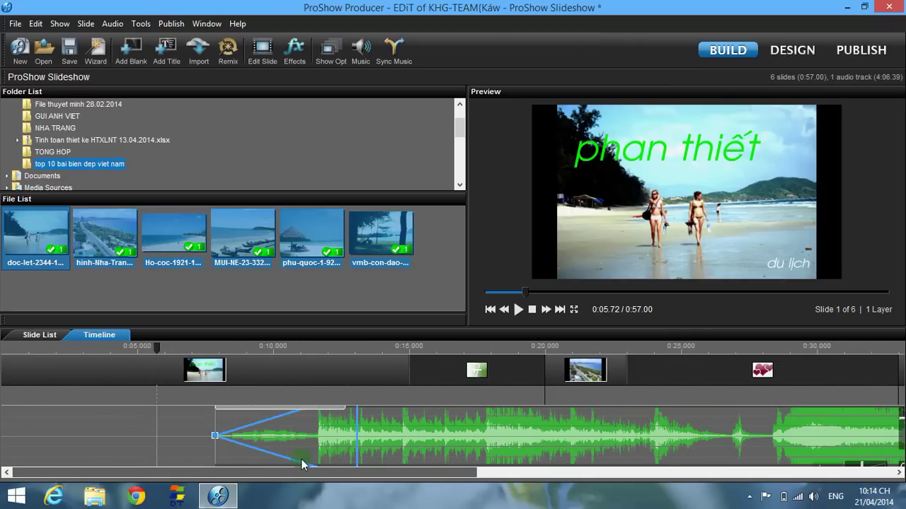
pyautogui.moveTo(862, 462)
pyautogui.mouseDown()
pyautogui.moveTo(876, 462)
pyautogui.moveTo(867, 464)
pyautogui.mouseUp()
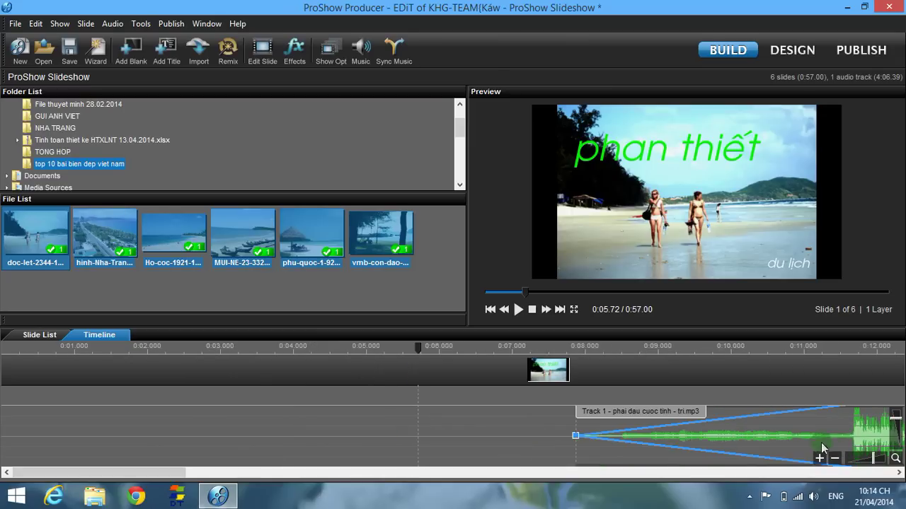
pyautogui.moveTo(806, 435); pyautogui.dragTo(231, 386)
pyautogui.moveTo(656, 421); pyautogui.dragTo(469, 408)
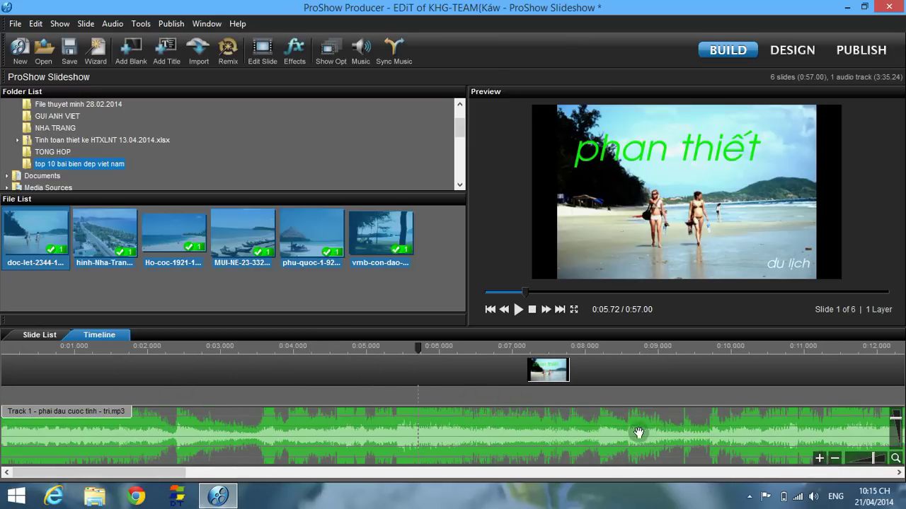
pyautogui.moveTo(640, 437); pyautogui.dragTo(477, 421)
pyautogui.moveTo(723, 454); pyautogui.dragTo(345, 417)
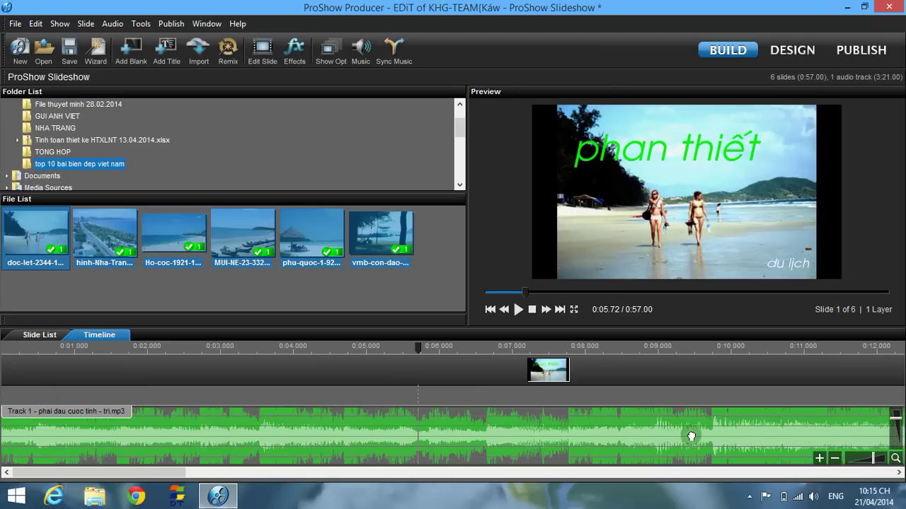
pyautogui.moveTo(687, 433); pyautogui.dragTo(148, 388)
pyautogui.moveTo(766, 445); pyautogui.dragTo(115, 409)
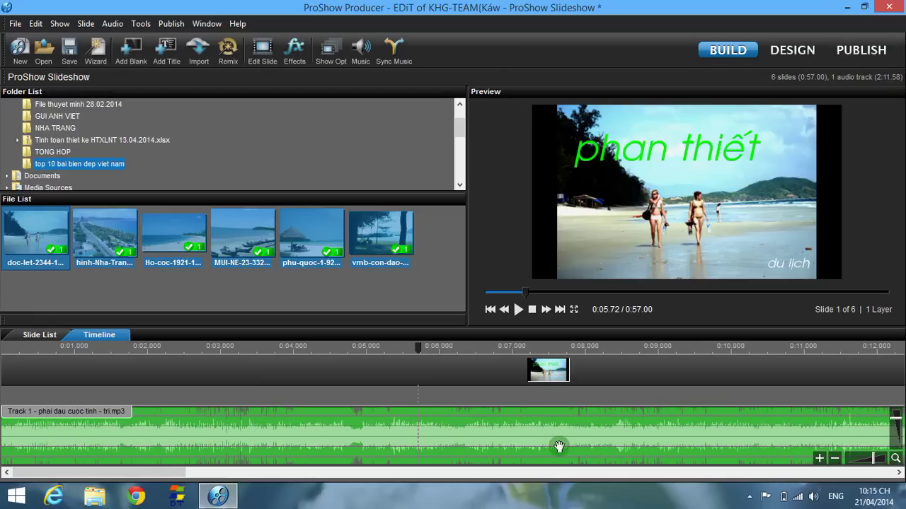
pyautogui.moveTo(630, 449); pyautogui.dragTo(346, 481)
pyautogui.moveTo(566, 451); pyautogui.dragTo(2, 430)
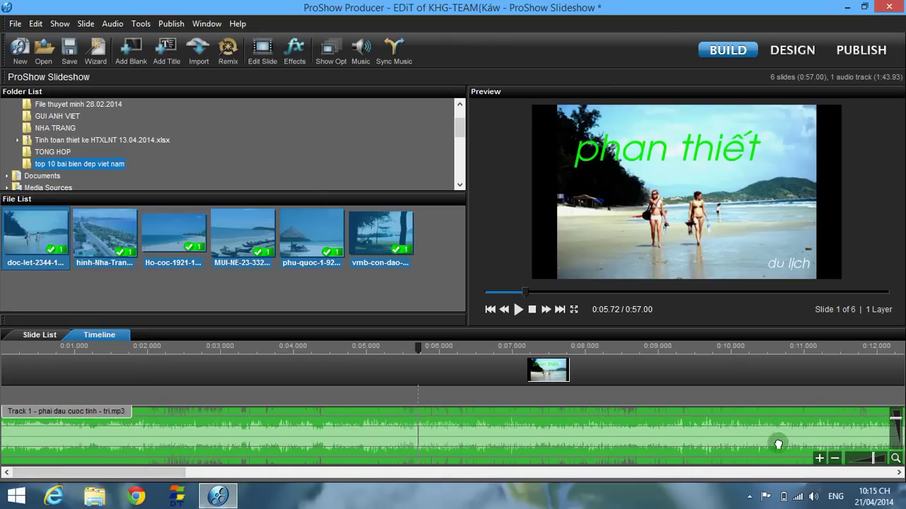
pyautogui.moveTo(779, 438); pyautogui.dragTo(466, 446)
pyautogui.scroll(-3, 755, 451)
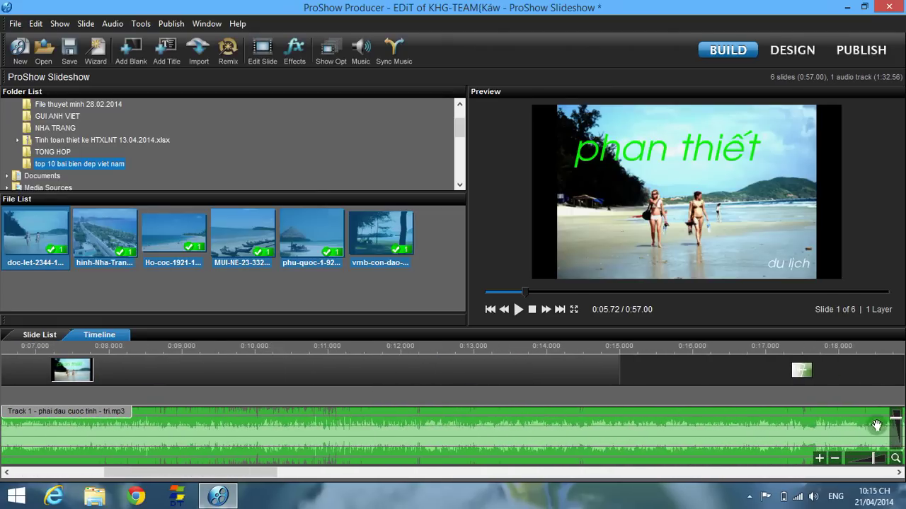
pyautogui.moveTo(874, 424); pyautogui.dragTo(172, 418)
pyautogui.moveTo(575, 442); pyautogui.dragTo(2, 439)
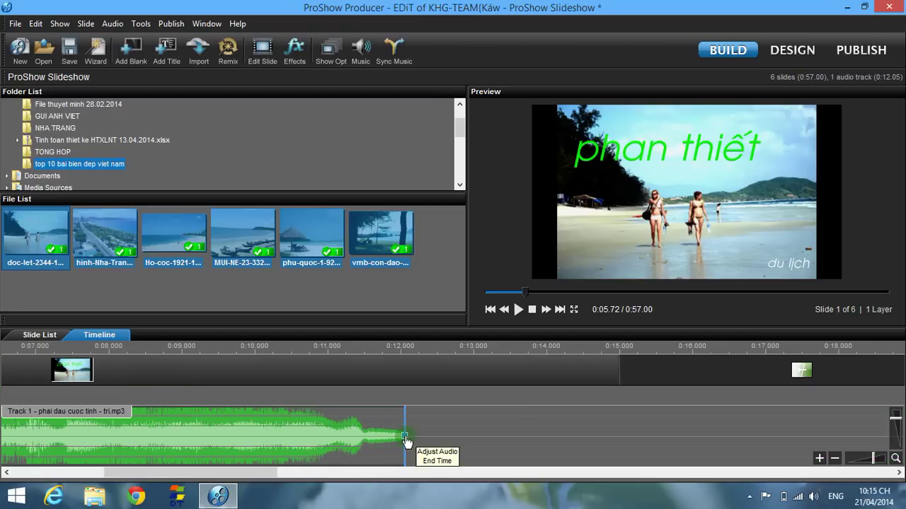
# Step: Trim the soundtrack's end back to about 0:07.8 and move the track later so that it ends at about 0:16.8
pyautogui.moveTo(405, 437); pyautogui.dragTo(94, 450)
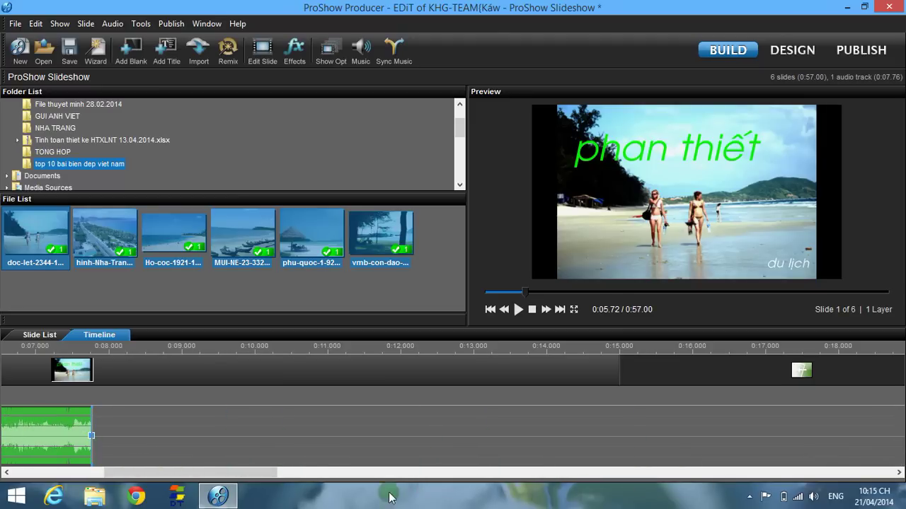
pyautogui.moveTo(233, 474)
pyautogui.mouseDown()
pyautogui.moveTo(172, 474)
pyautogui.moveTo(293, 455)
pyautogui.moveTo(185, 453)
pyautogui.moveTo(354, 474)
pyautogui.moveTo(327, 485)
pyautogui.moveTo(229, 471)
pyautogui.mouseUp()
pyautogui.moveTo(161, 443); pyautogui.dragTo(819, 465)
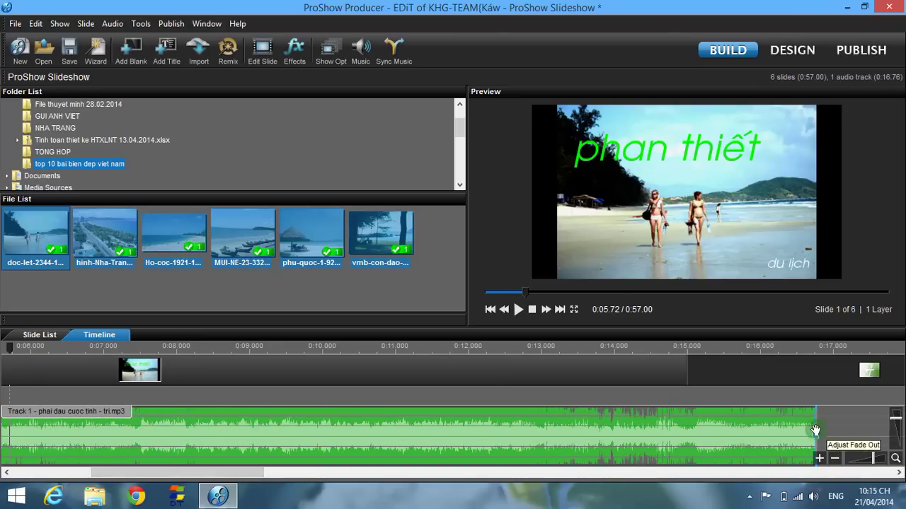
# Step: Fade out the soundtrack over about its last 1.4 seconds and check the fade at its end
pyautogui.moveTo(817, 425)
pyautogui.mouseDown()
pyautogui.moveTo(724, 435)
pyautogui.moveTo(764, 440)
pyautogui.moveTo(713, 444)
pyautogui.mouseUp()
pyautogui.moveTo(173, 472); pyautogui.dragTo(95, 472)
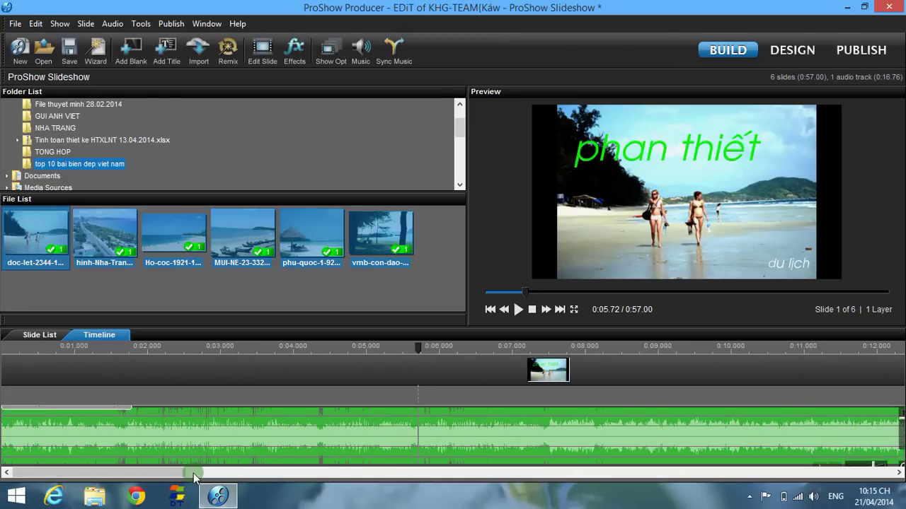
pyautogui.moveTo(171, 472); pyautogui.dragTo(302, 499)
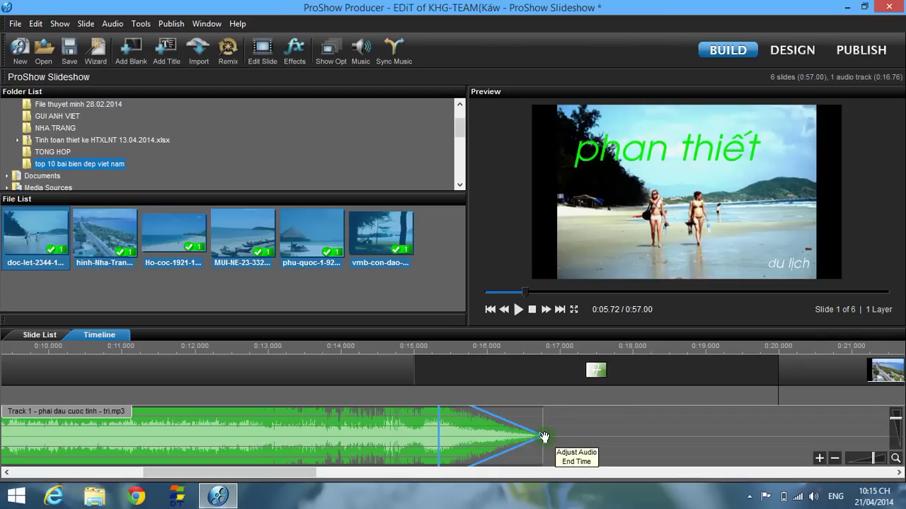
# Step: Trim the soundtrack's end back to about 0:13.95 and return to the beginning of the timeline
pyautogui.moveTo(543, 440); pyautogui.dragTo(354, 436)
pyautogui.moveTo(317, 473); pyautogui.dragTo(134, 478)
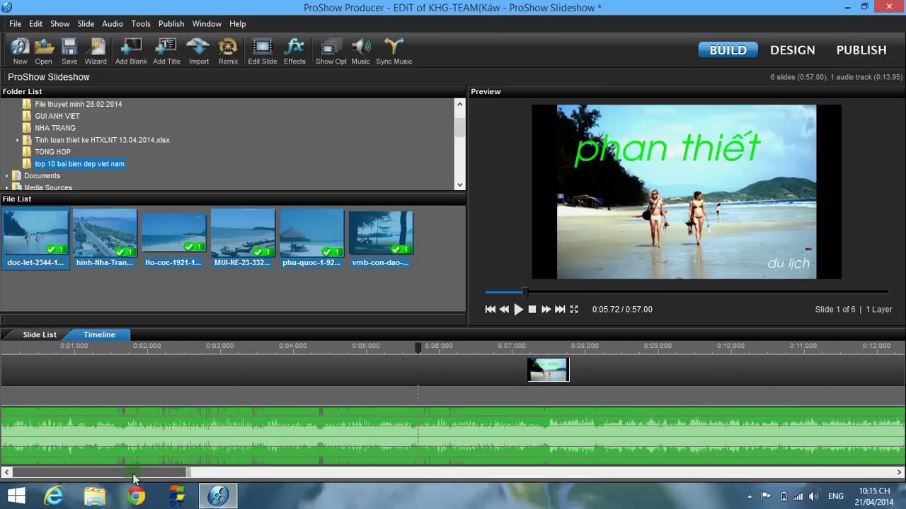
# Step: Add Happy Song from the Music folder to the show's soundtrack as a second track
pyautogui.click(361, 51)
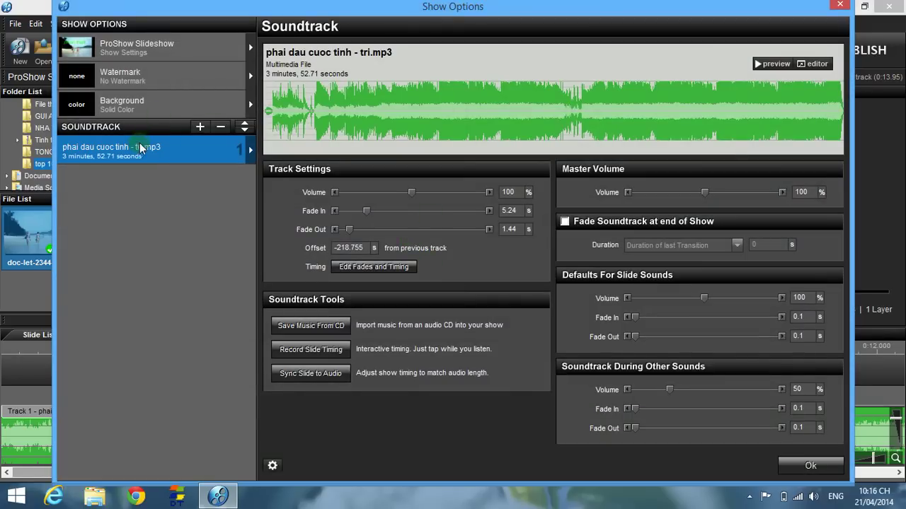
pyautogui.click(199, 128)
pyautogui.click(219, 138)
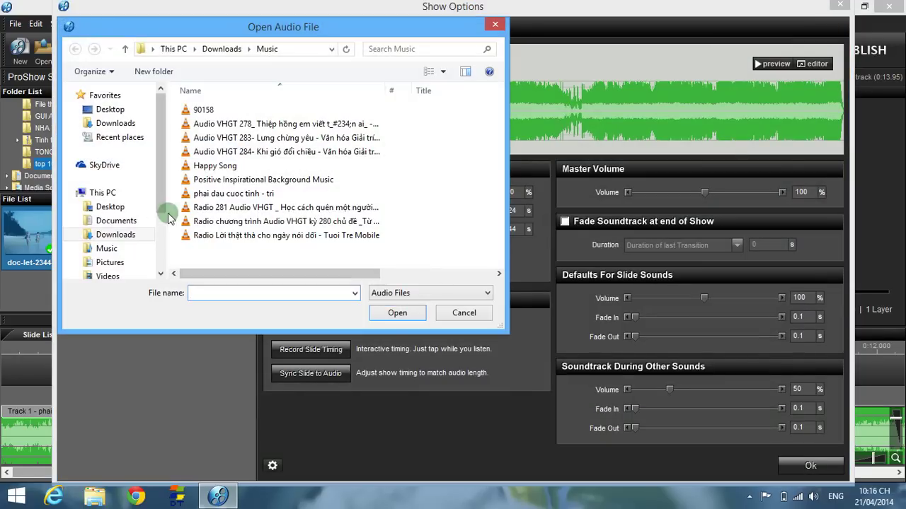
pyautogui.click(212, 165)
pyautogui.click(414, 314)
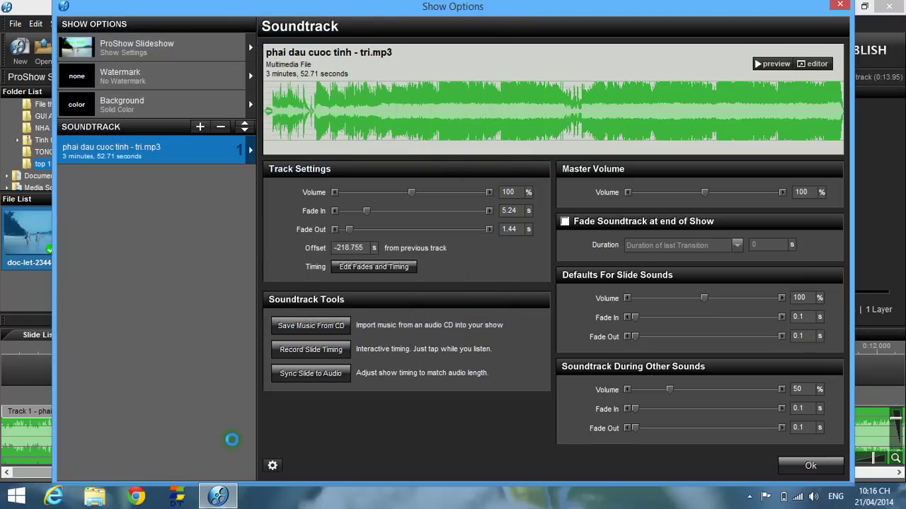
pyautogui.click(786, 463)
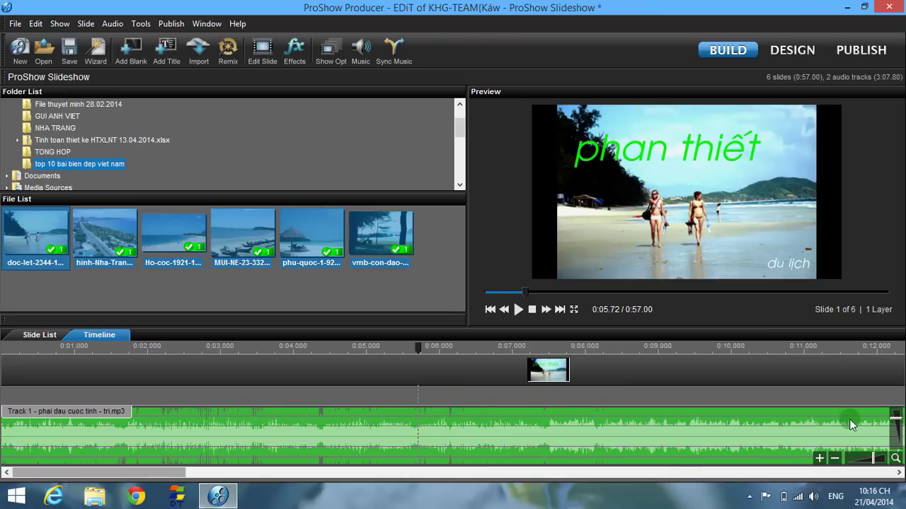
# Step: Trim the start of the Happy Song track slightly and give it a fade-in of about 5.6 seconds
pyautogui.moveTo(171, 474); pyautogui.dragTo(304, 473)
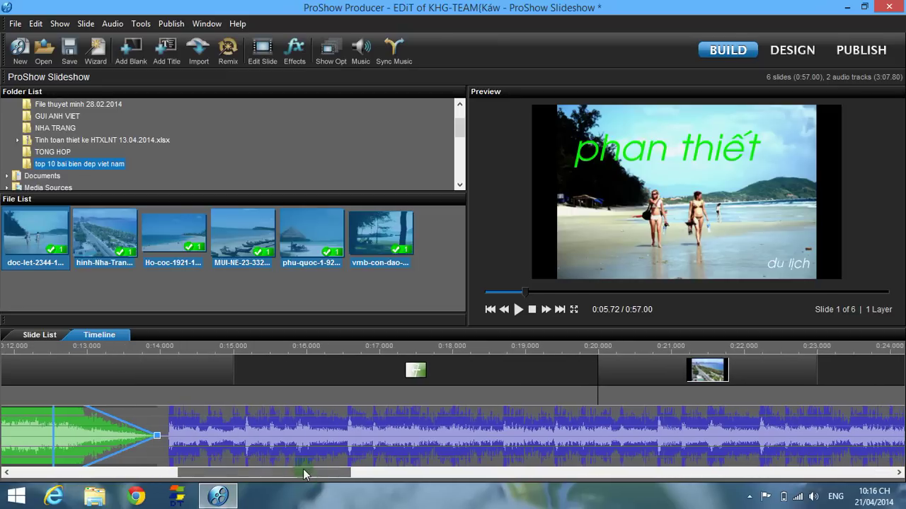
pyautogui.click(176, 440)
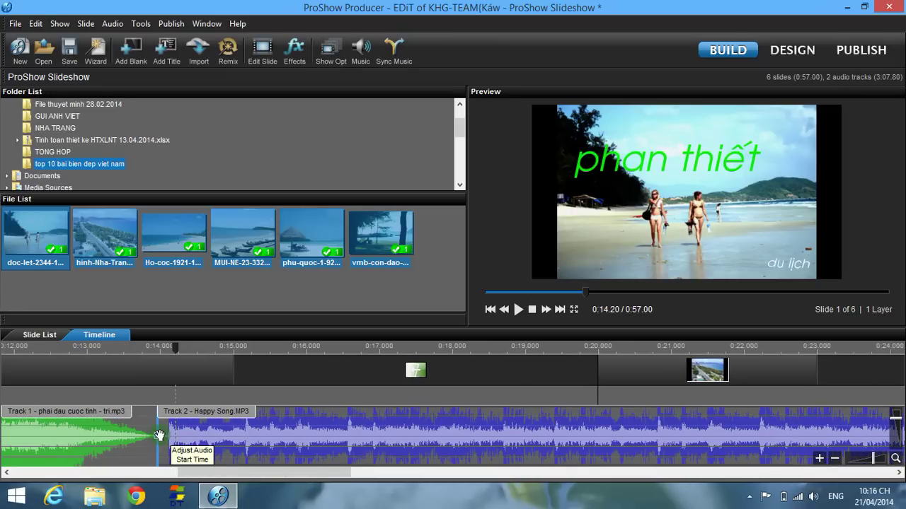
pyautogui.moveTo(159, 440); pyautogui.dragTo(566, 436)
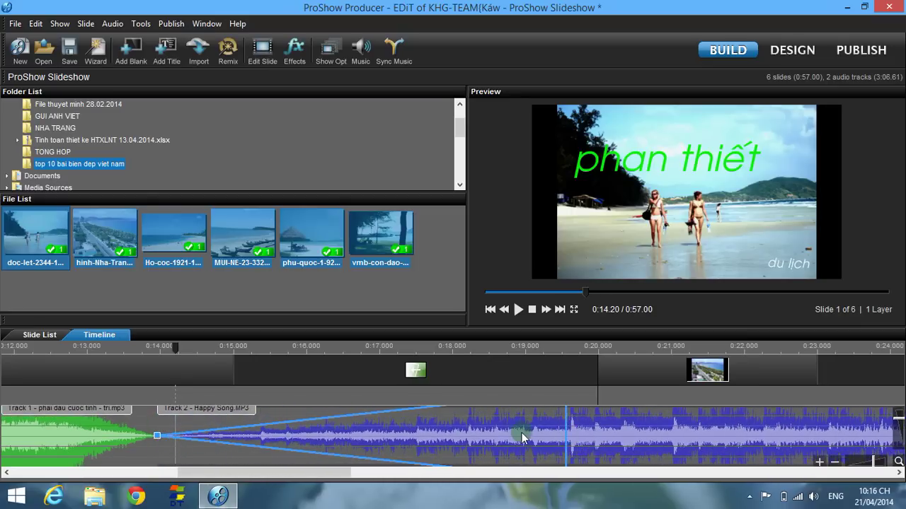
# Step: Play the show from about 0:14.2 to hear Happy Song fade in, checking the system volume during playback
pyautogui.click(518, 310)
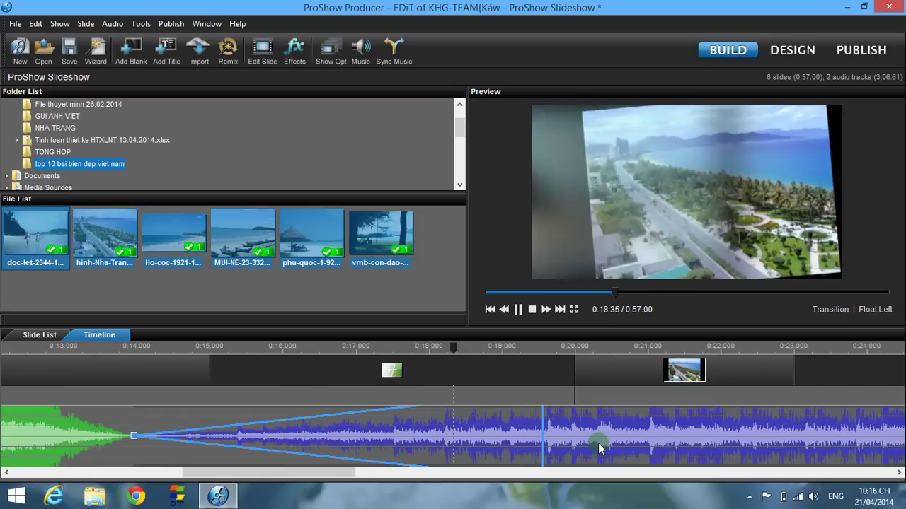
pyautogui.click(816, 503)
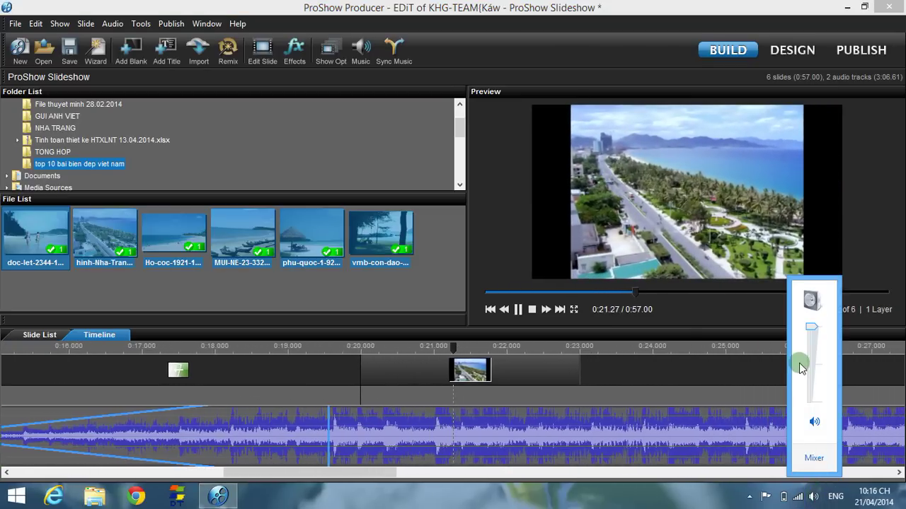
pyautogui.click(470, 428)
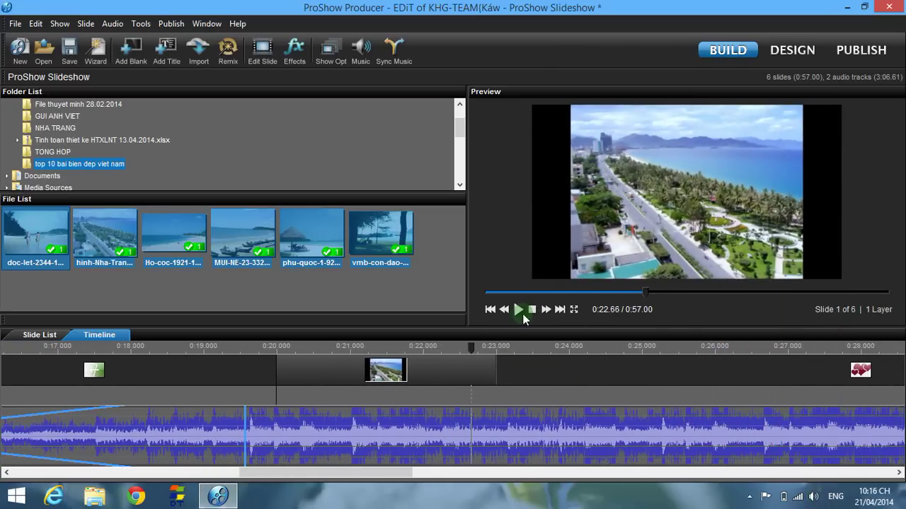